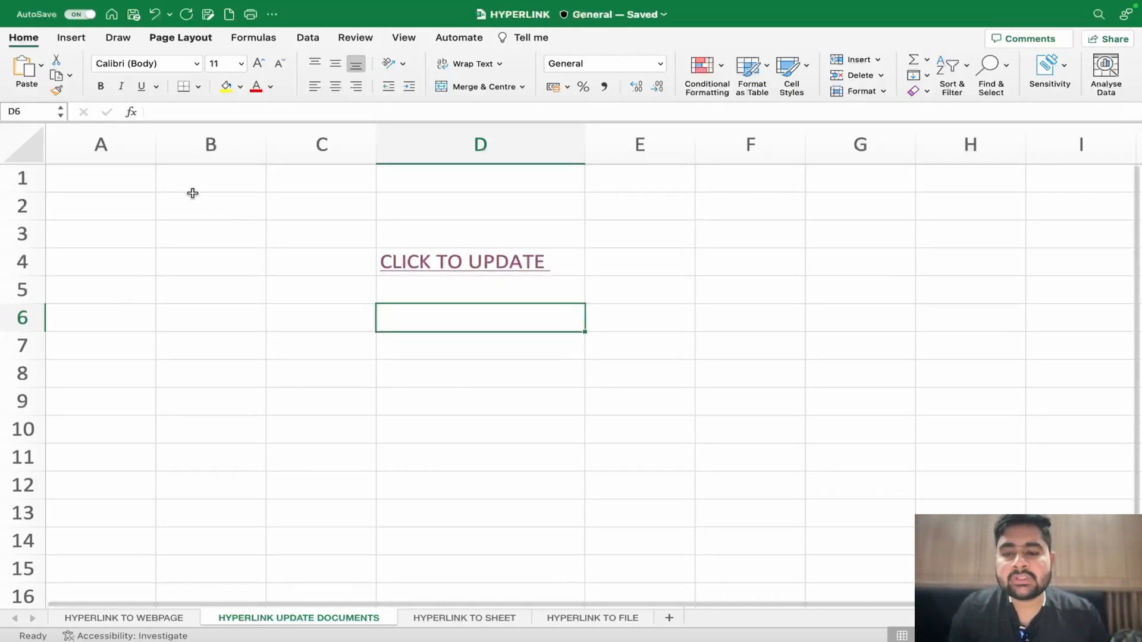
# Enter the text "click to update" in cell D7 of the HYPERLINK UPDATE DOCUMENTS sheet
pyautogui.click(640, 259)
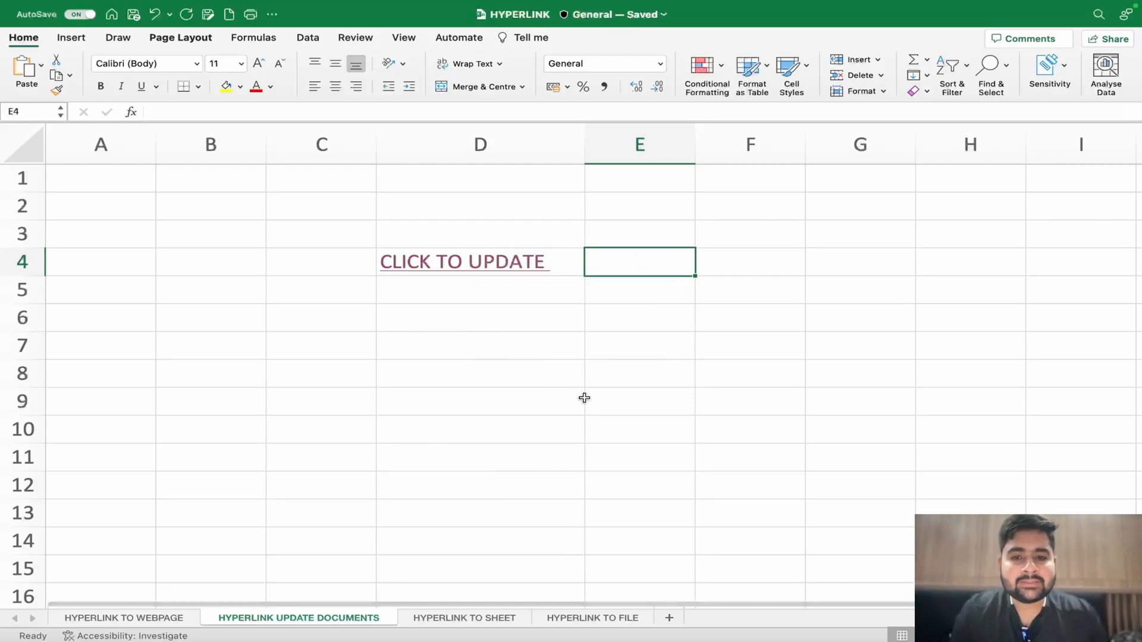
pyautogui.click(522, 347)
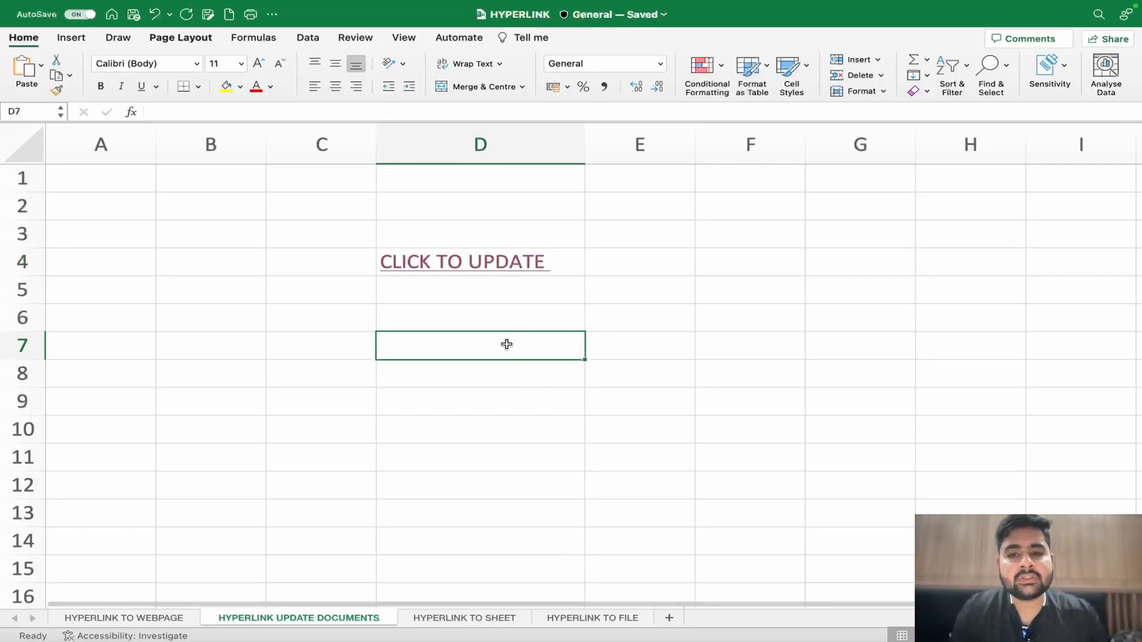
pyautogui.write('click to')
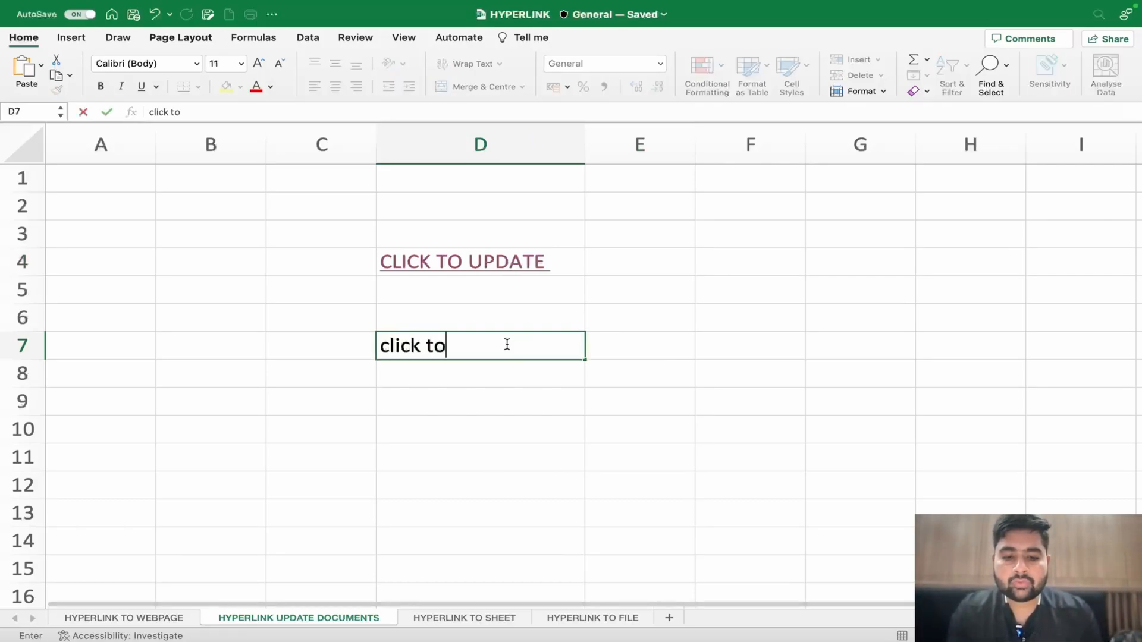
pyautogui.write(' update')
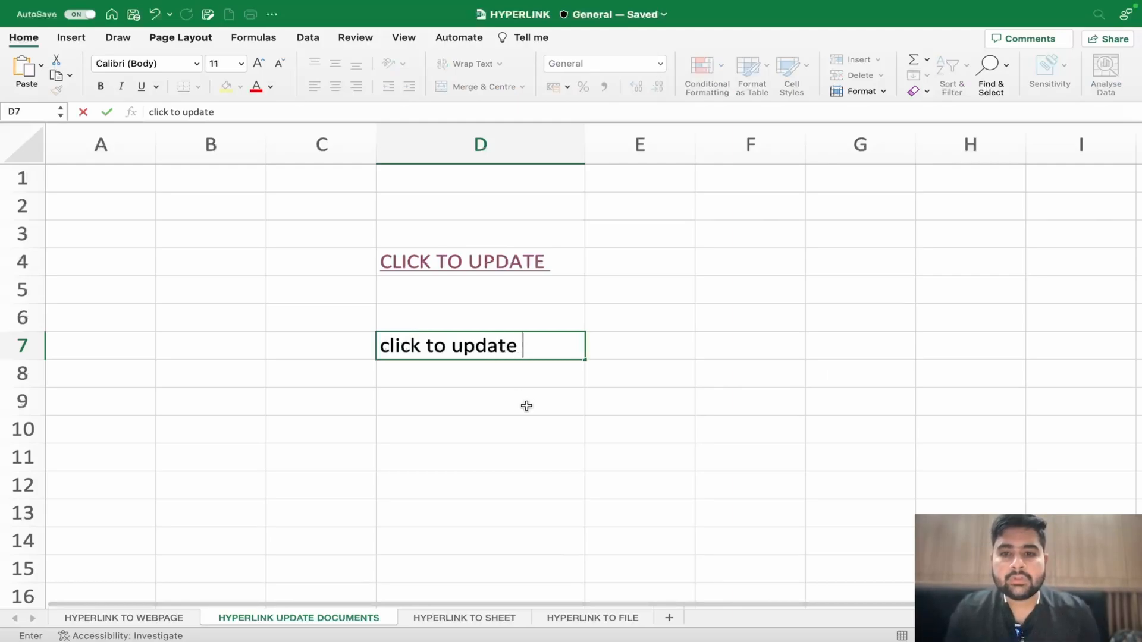
pyautogui.click(527, 406)
pyautogui.click(474, 353)
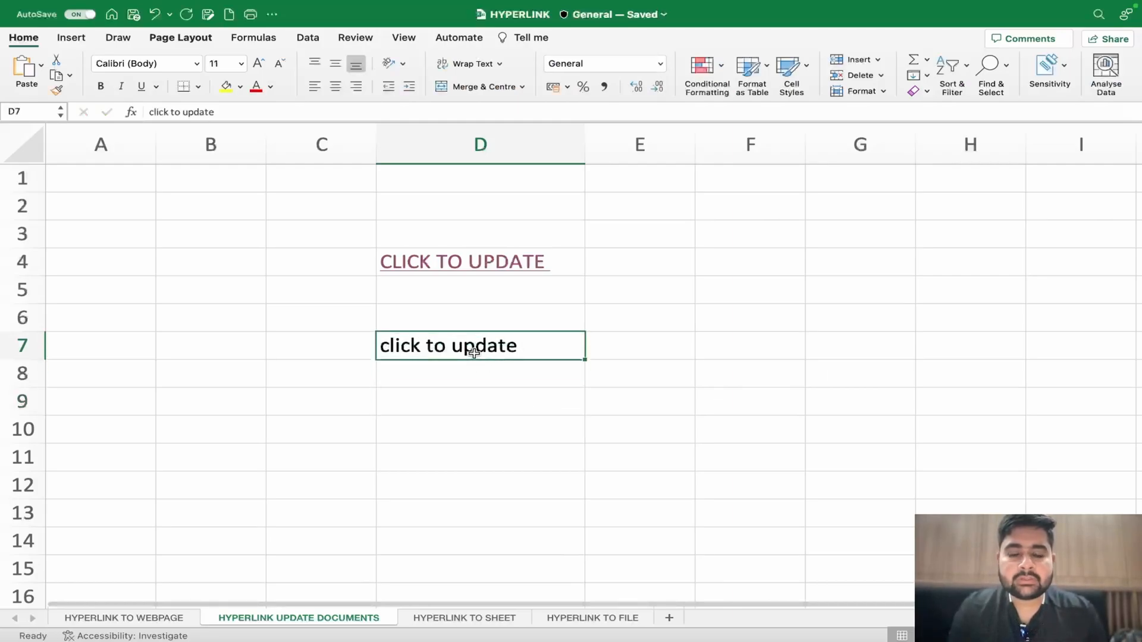
pyautogui.click(477, 315)
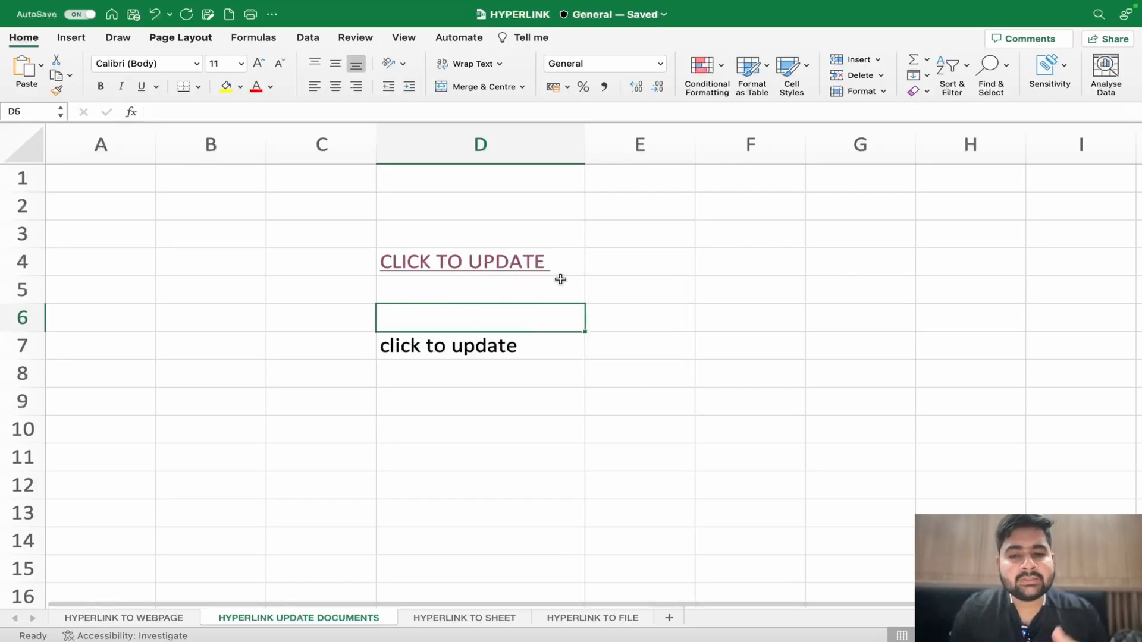
pyautogui.click(550, 290)
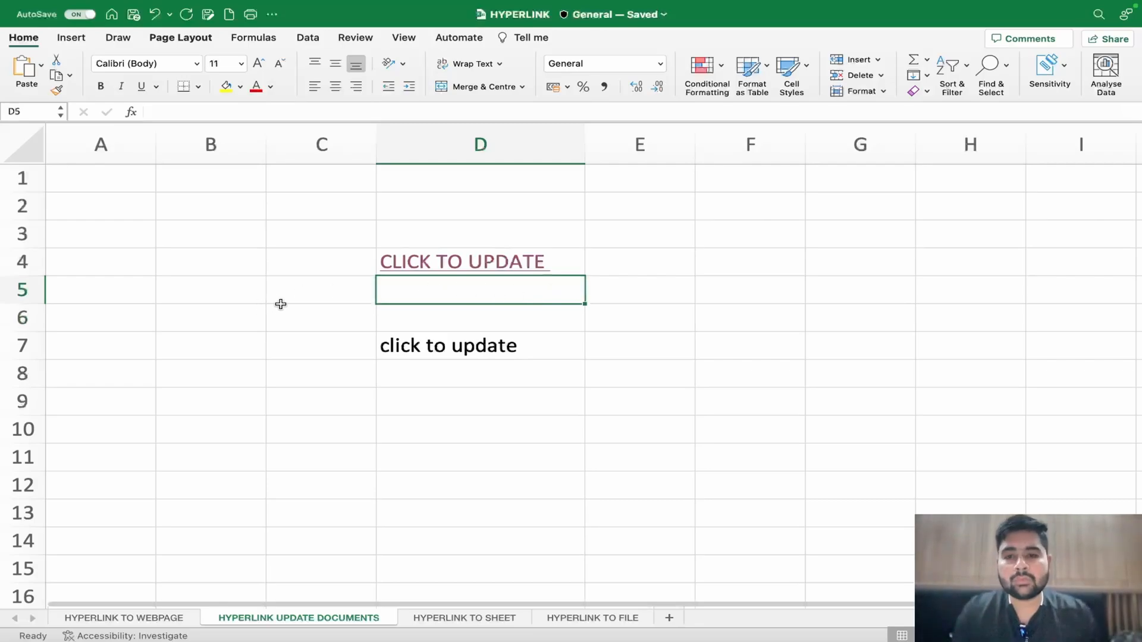
# Follow the link in cell D4 and add the lines "lknfjsbhfshdbahjsvf" and "ajfahf" at the end of the INDIA TO NEPAL page
pyautogui.click(437, 272)
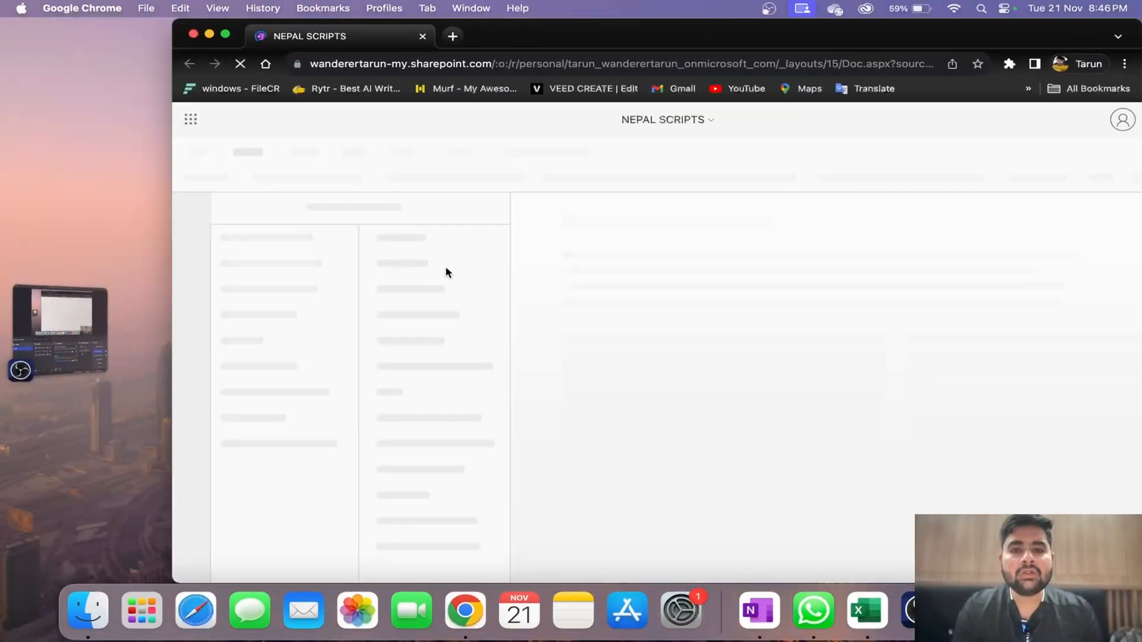
pyautogui.scroll(-6, 698, 331)
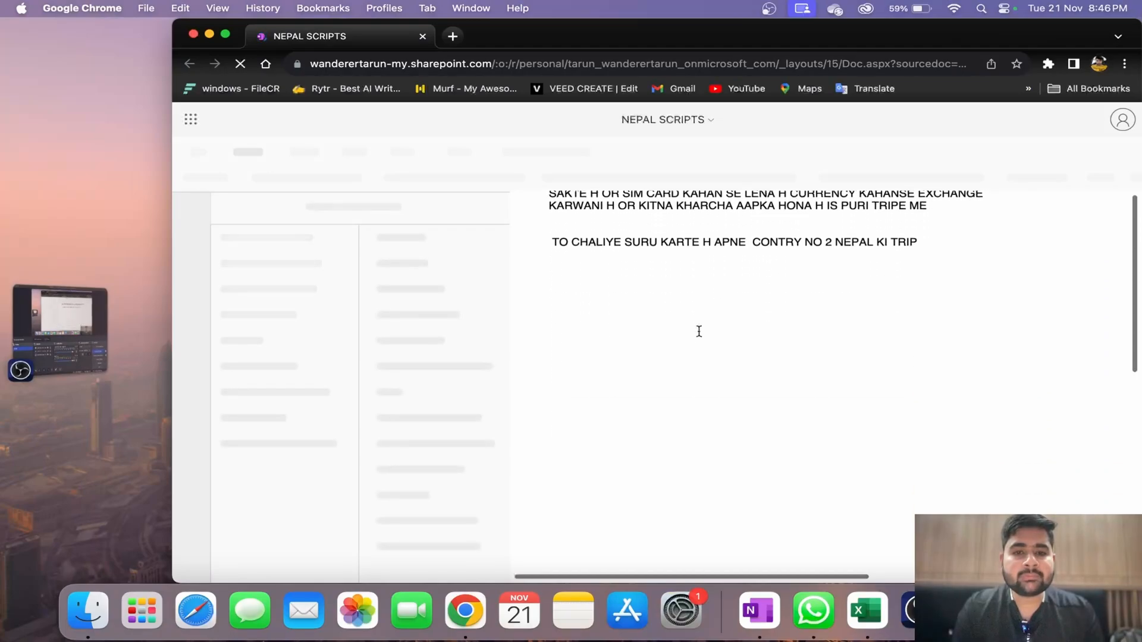
pyautogui.scroll(-2, 709, 357)
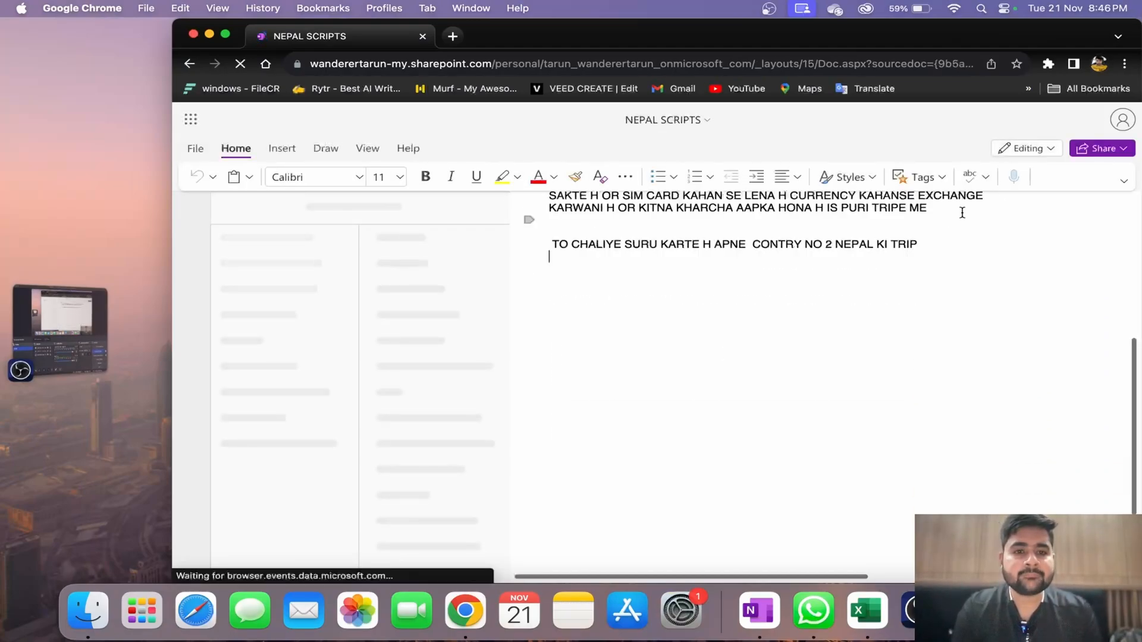
pyautogui.write('lknfjsbhfshdbahjsvf')
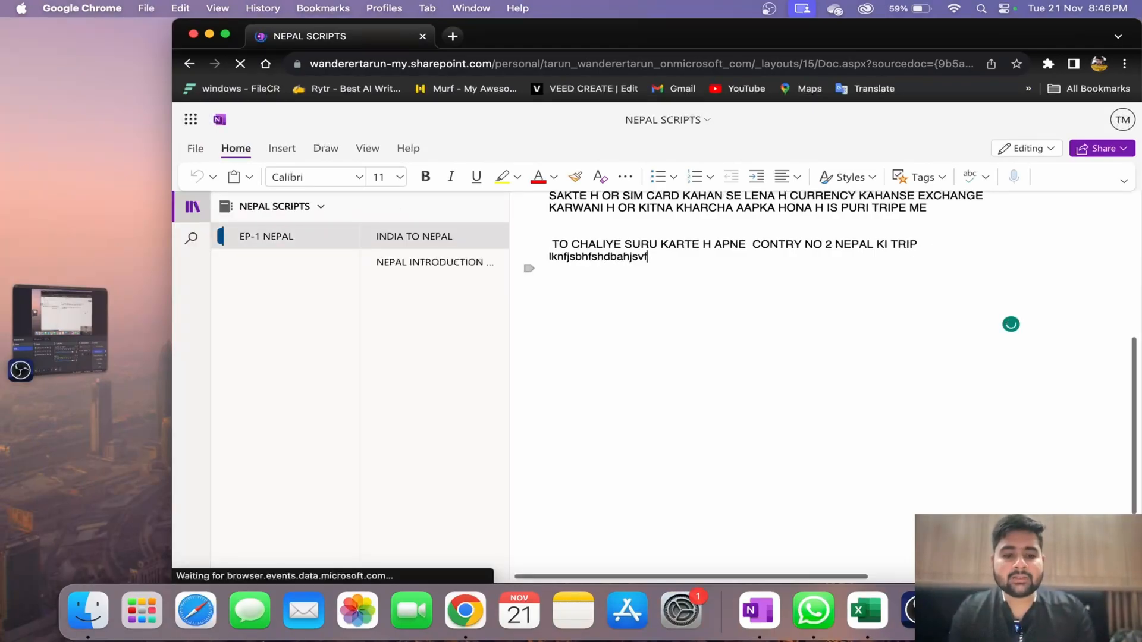
pyautogui.press('Return')
pyautogui.press('Return')
pyautogui.press('Return')
pyautogui.write('ajfahf')
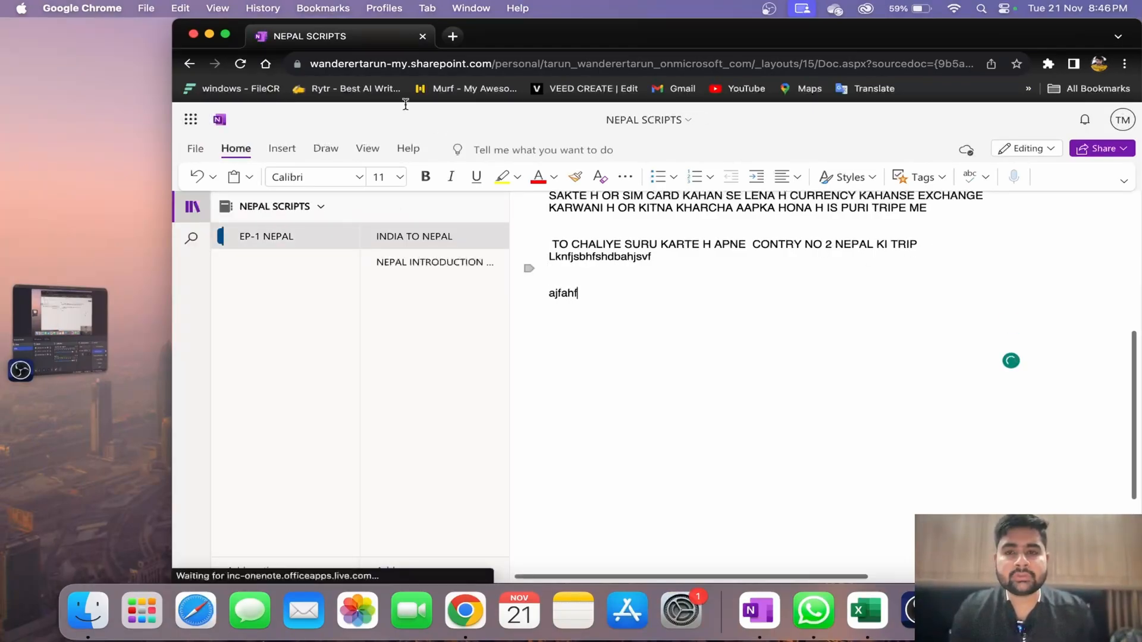
# Close the browser window with the notebook and switch back to the Excel workbook
pyautogui.click(194, 35)
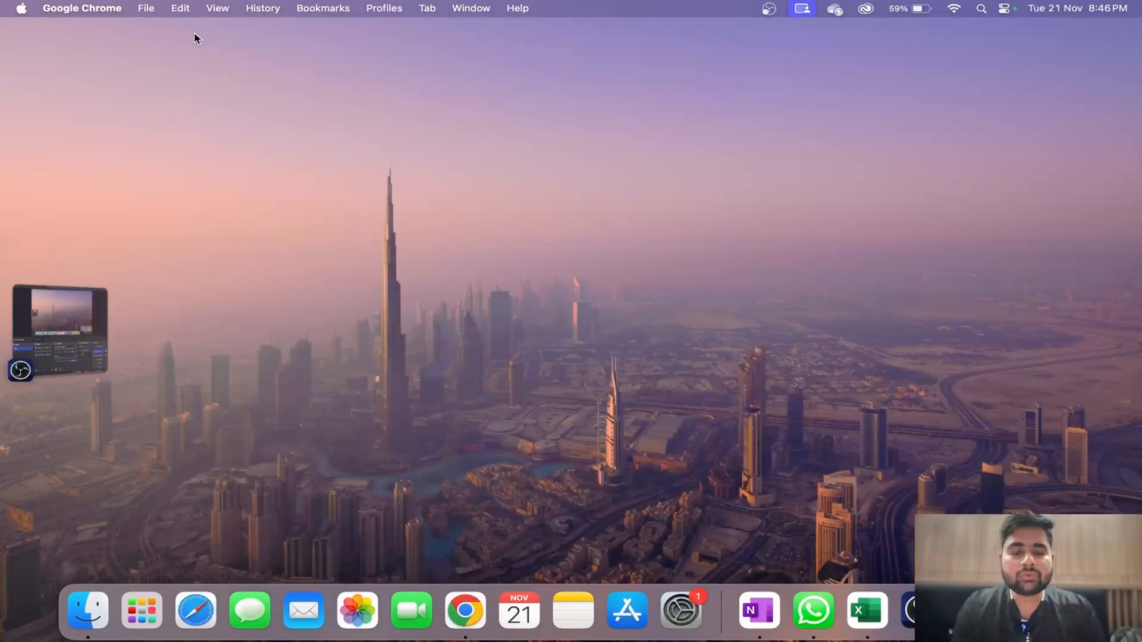
pyautogui.click(867, 610)
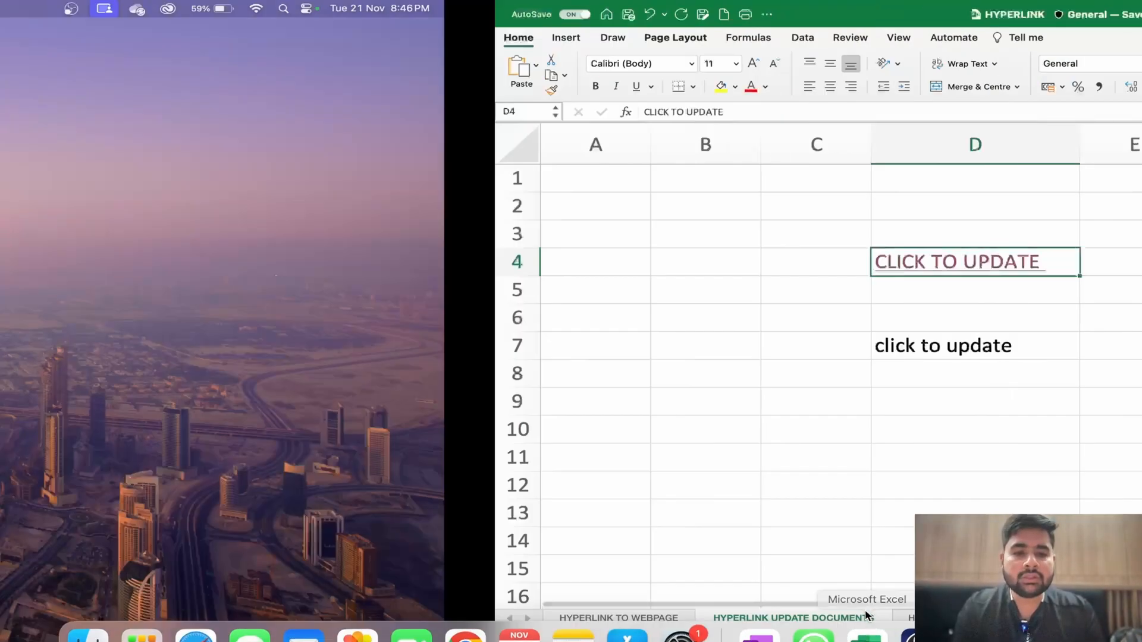
pyautogui.click(491, 406)
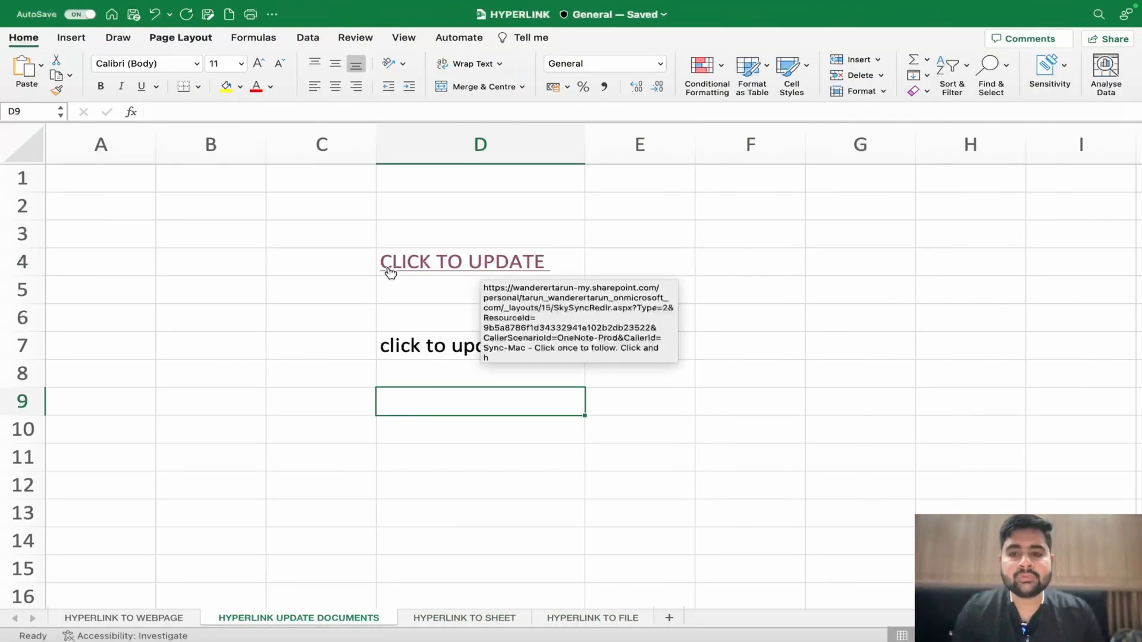
# Reopen the notebook through the link in D4 and delete the two test lines at the end of the page
pyautogui.click(474, 291)
pyautogui.click(485, 263)
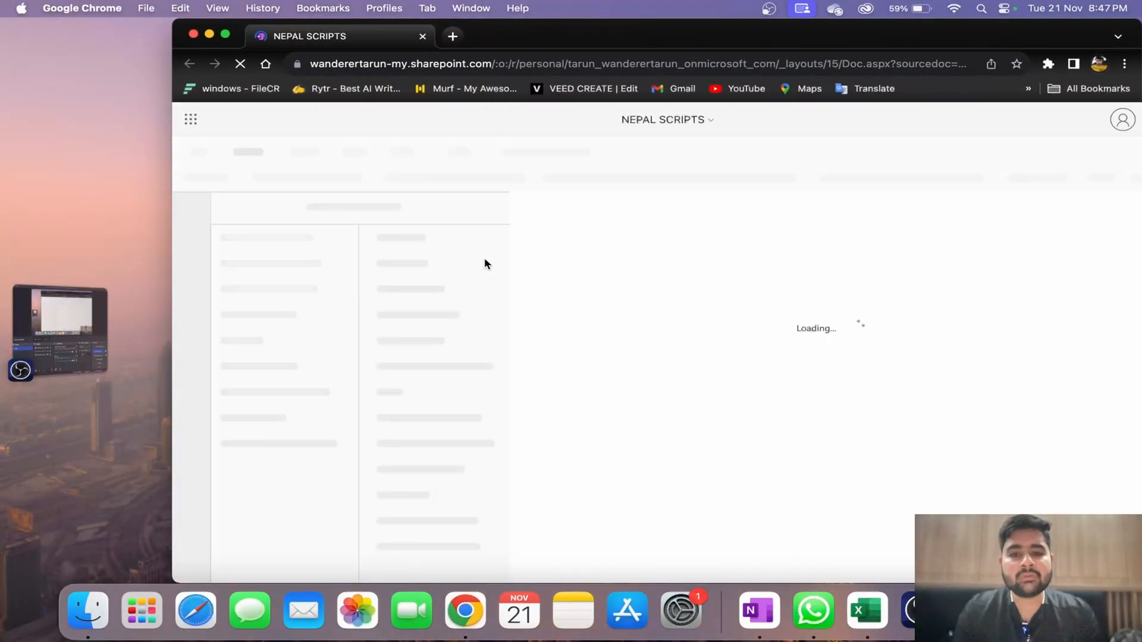
pyautogui.scroll(-4, 688, 370)
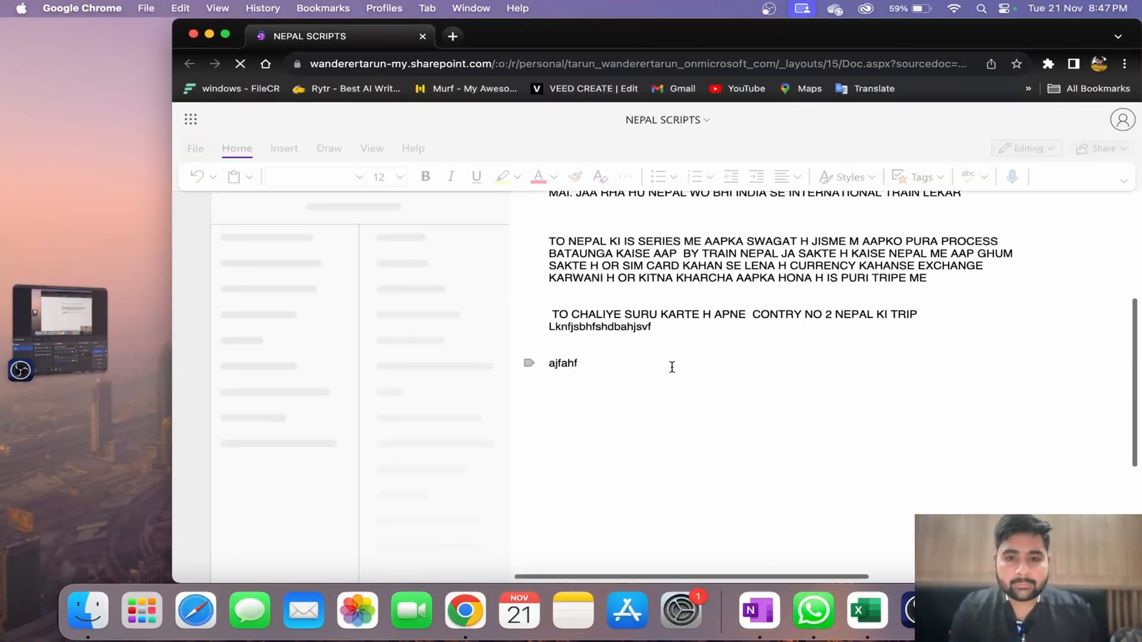
pyautogui.click(624, 361)
pyautogui.press('BackSpace')
pyautogui.press('BackSpace')
pyautogui.press('BackSpace')
pyautogui.press('BackSpace')
pyautogui.press('BackSpace')
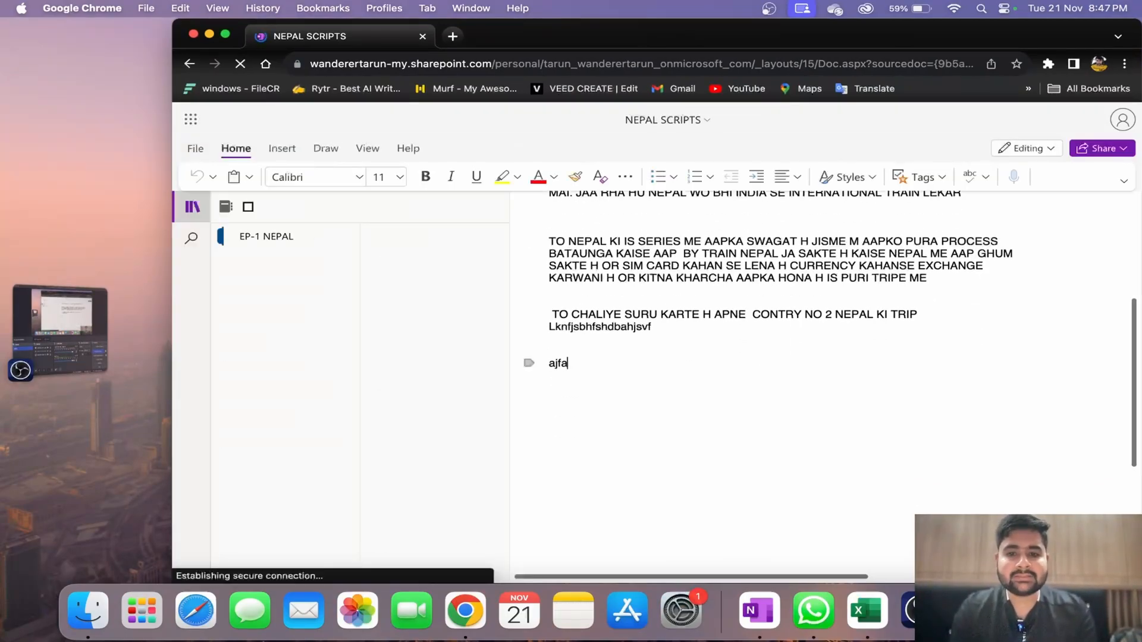
pyautogui.press('BackSpace')
pyautogui.press('BackSpace')
pyautogui.press('BackSpace')
pyautogui.press('BackSpace')
pyautogui.press('BackSpace')
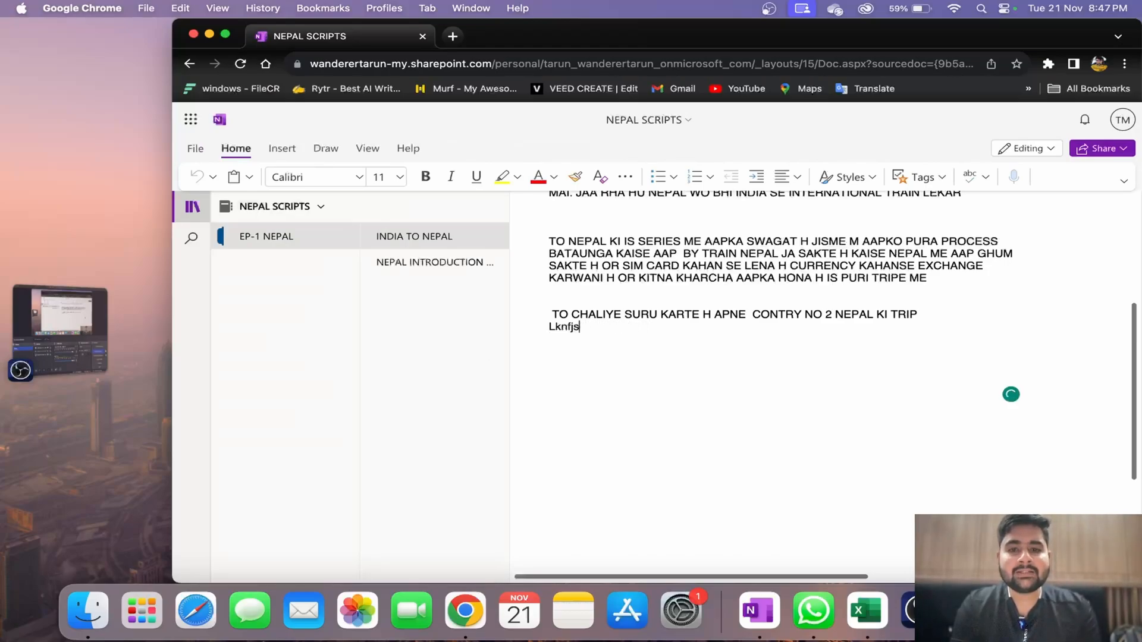
pyautogui.press('BackSpace')
pyautogui.press('BackSpace')
pyautogui.press('BackSpace')
pyautogui.press('BackSpace')
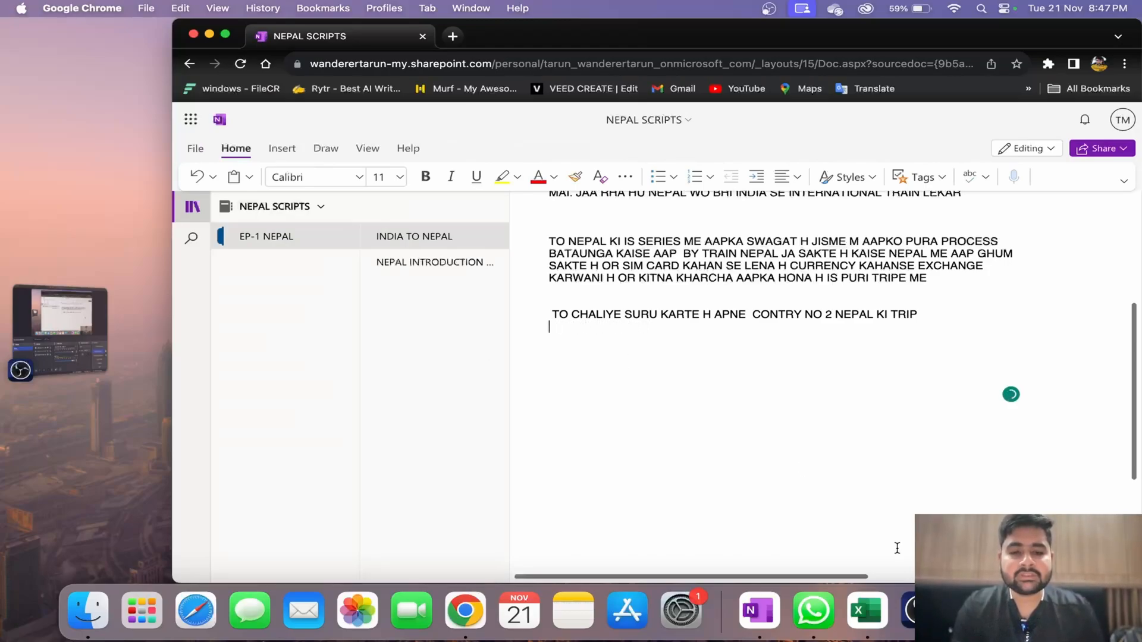
# Close the notebook's browser window, leaving the site despite unsaved changes, and return to the Excel workbook
pyautogui.click(193, 34)
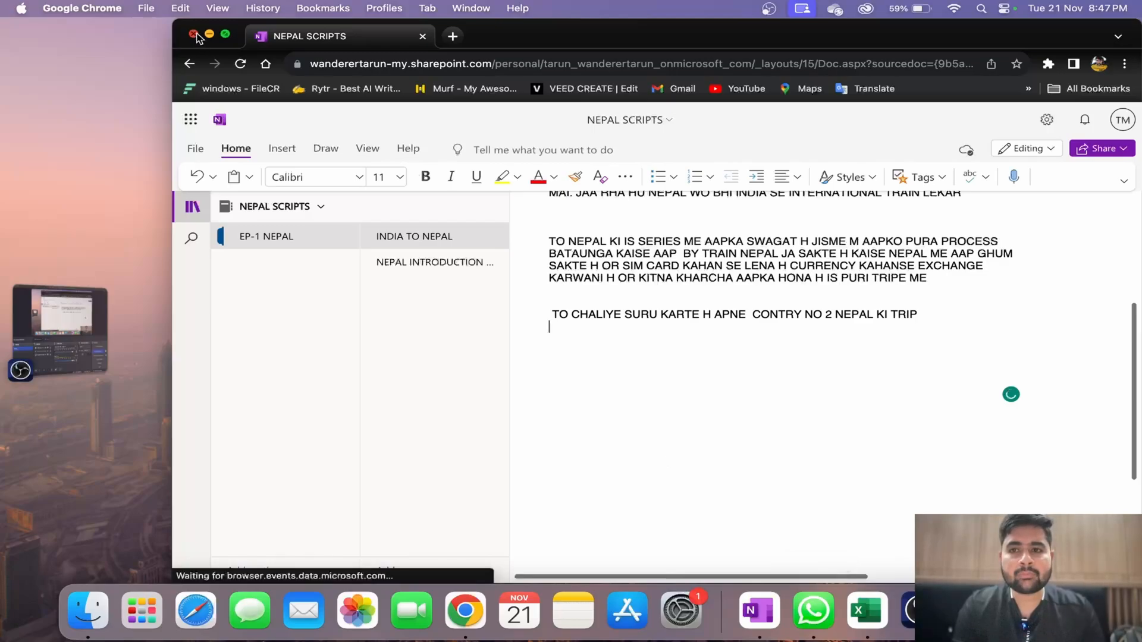
pyautogui.click(618, 254)
pyautogui.click(866, 611)
pyautogui.click(531, 395)
pyautogui.click(507, 351)
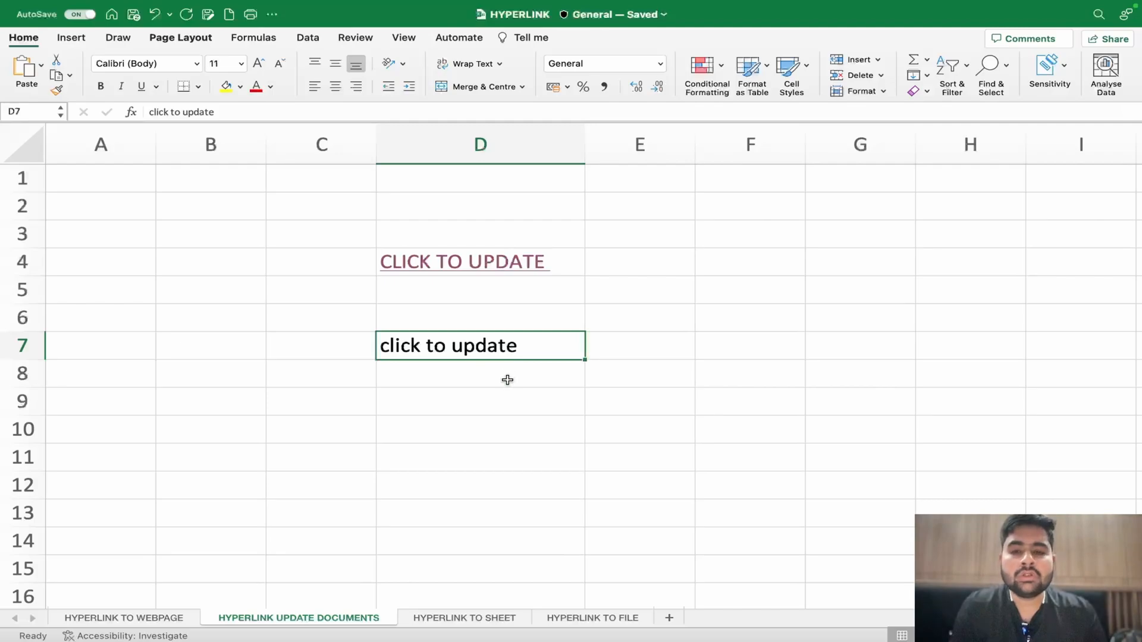
pyautogui.click(507, 378)
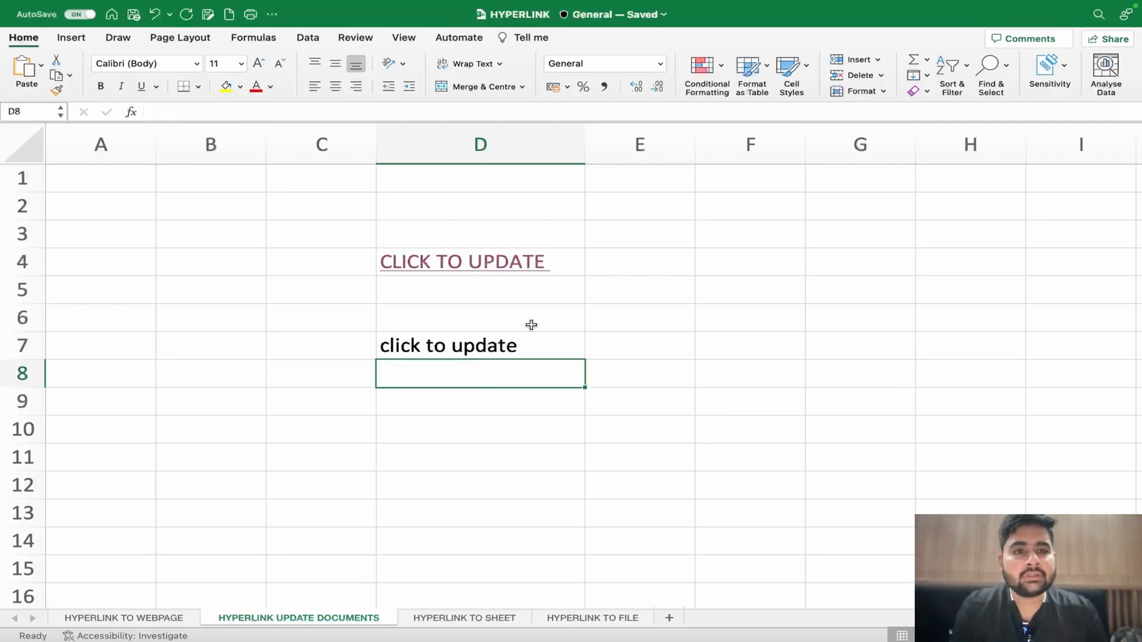
# Insert a hyperlink on the text in D7 that links to the OneDrive file NEPAL SCRIPTS.url
pyautogui.click(498, 354)
pyautogui.rightClick(501, 355)
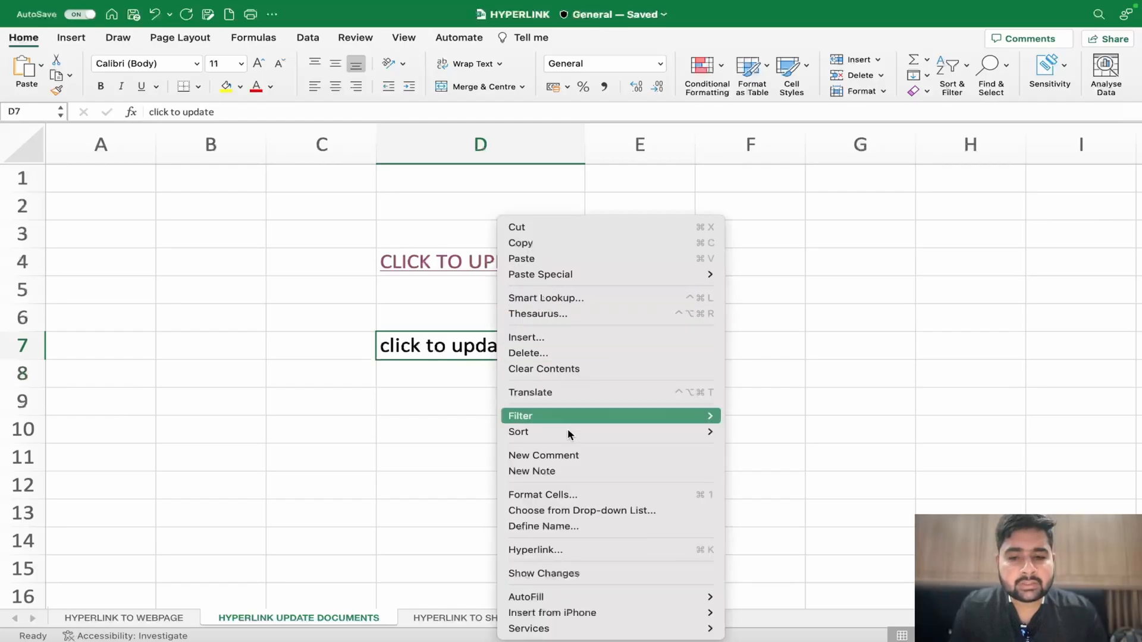
pyautogui.click(557, 551)
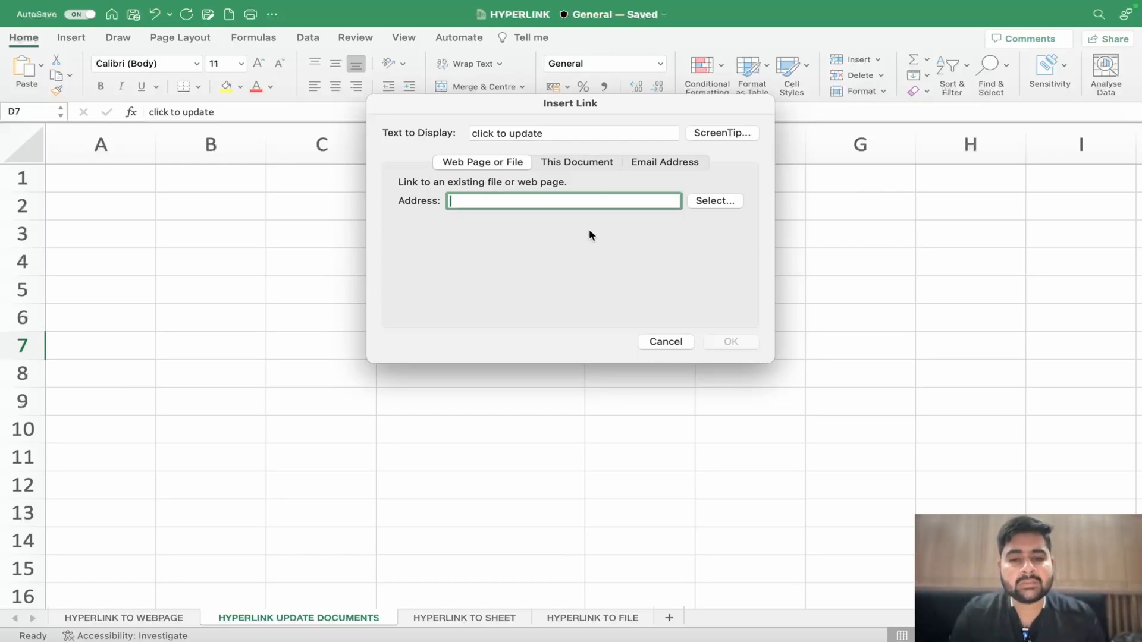
pyautogui.click(699, 204)
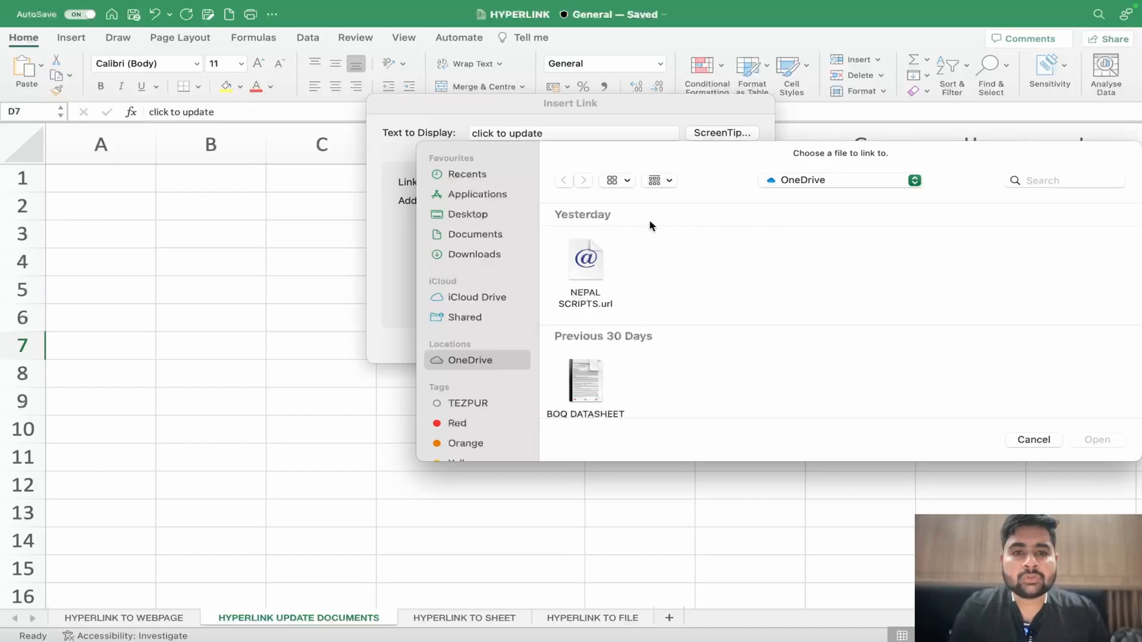
pyautogui.click(595, 257)
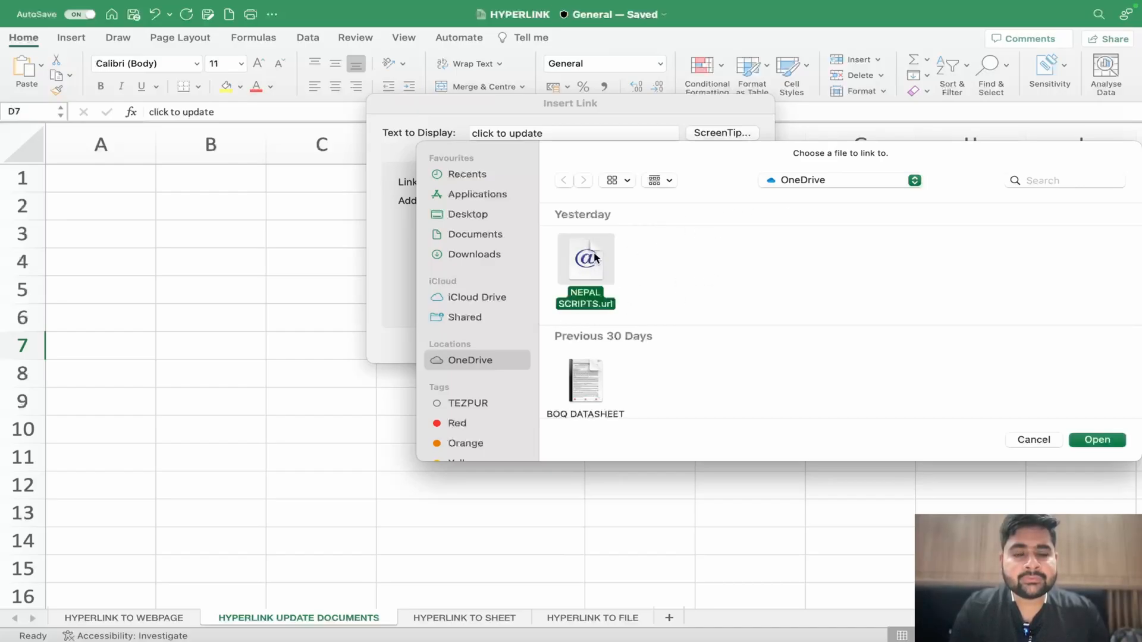
pyautogui.click(1087, 441)
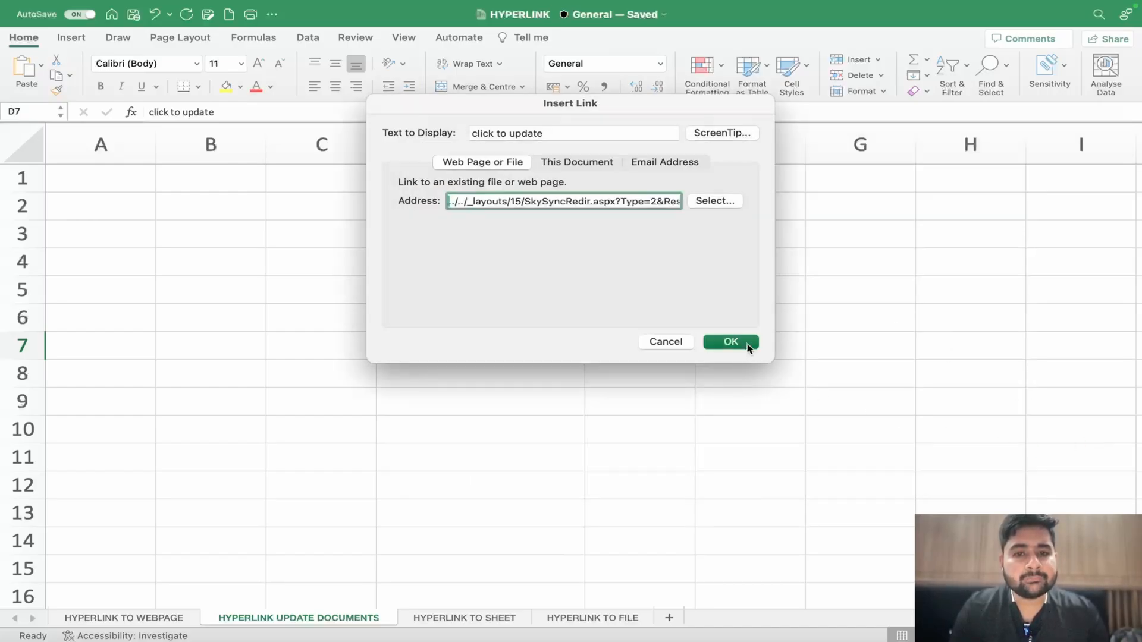
pyautogui.click(731, 342)
pyautogui.click(645, 398)
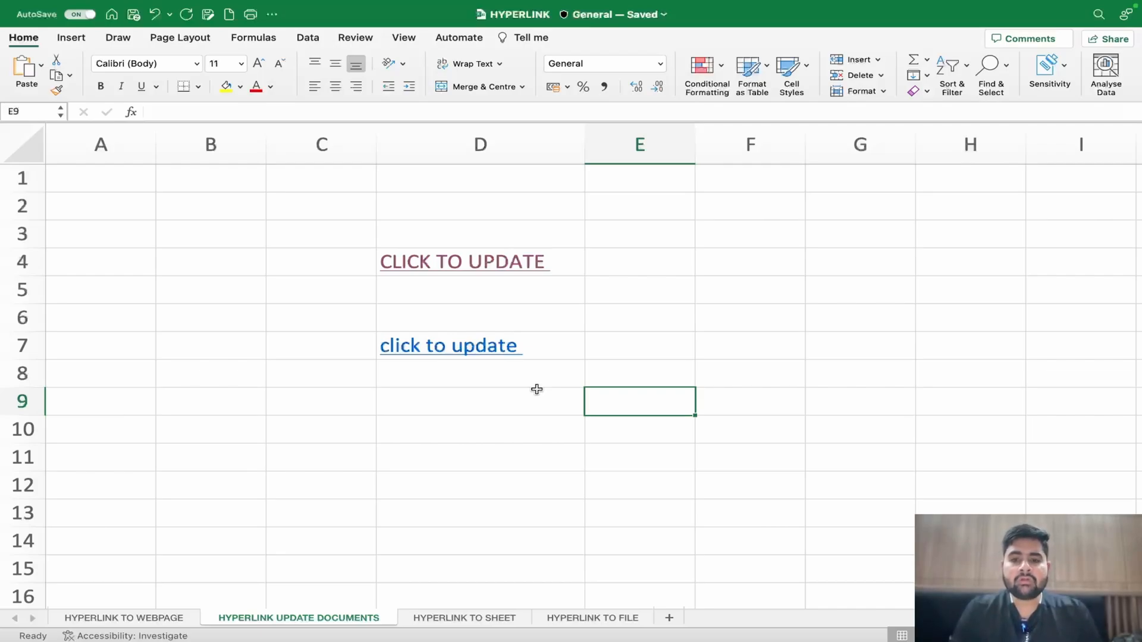
pyautogui.click(271, 387)
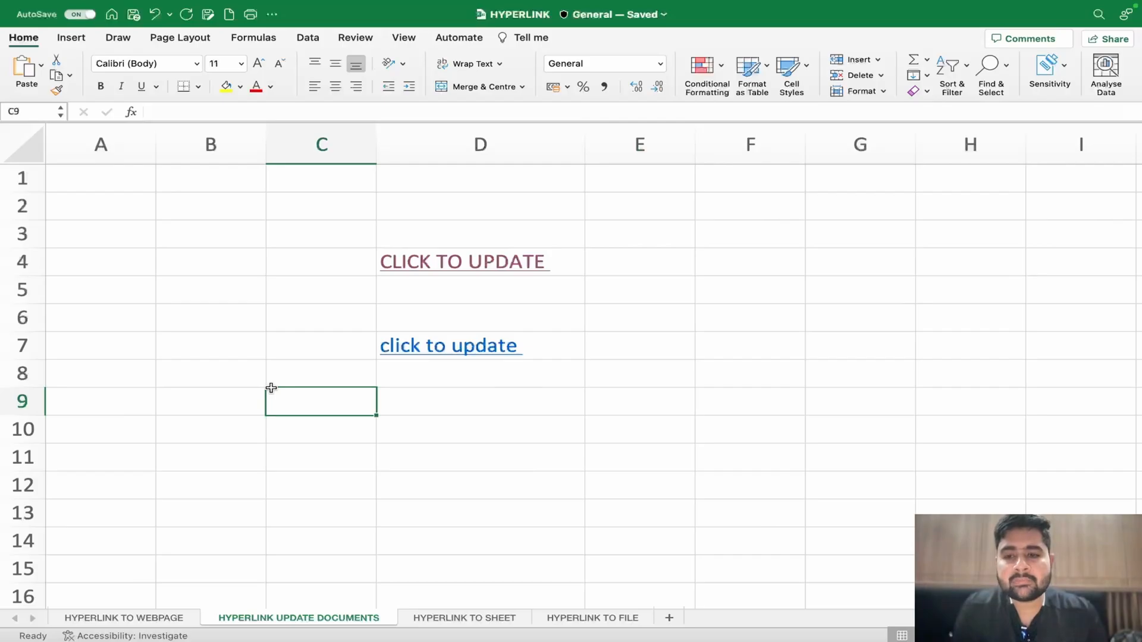
# Follow the new link in D7 and delete the lines "Lknfjsbhfshdbahjsvf" and "ajfahf" from the end of the INDIA TO NEPAL page
pyautogui.moveTo(444, 350)
pyautogui.click(443, 351)
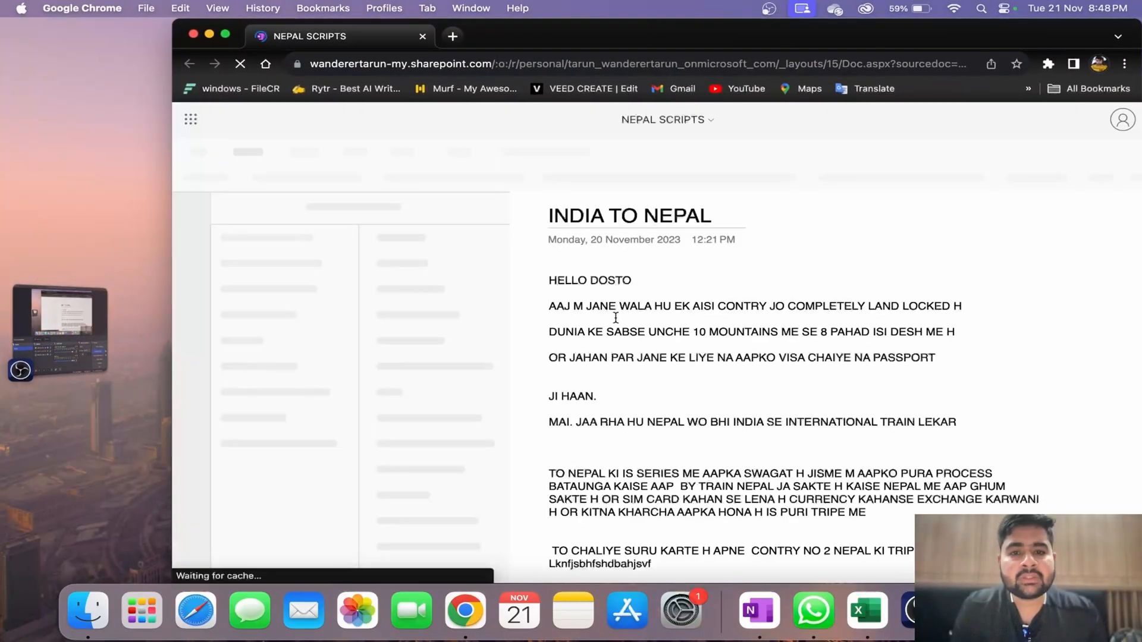
pyautogui.scroll(-5, 683, 377)
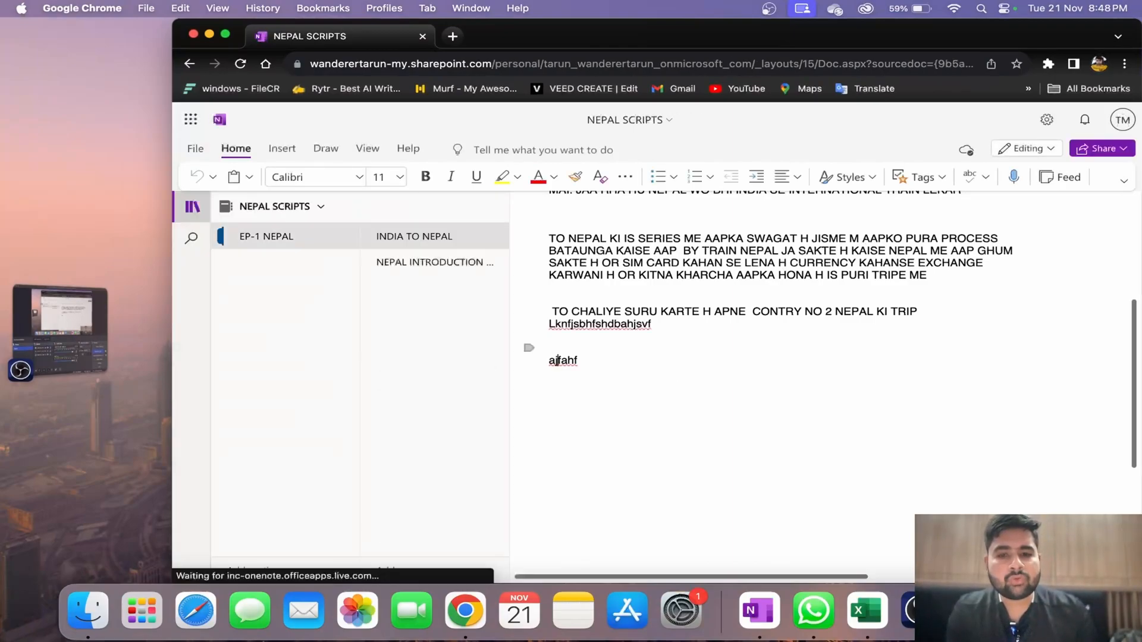
pyautogui.press('BackSpace')
pyautogui.press('BackSpace')
pyautogui.press('BackSpace')
pyautogui.press('BackSpace')
pyautogui.press('BackSpace')
pyautogui.press('BackSpace')
pyautogui.press('BackSpace')
pyautogui.press('BackSpace')
pyautogui.press('BackSpace')
pyautogui.press('BackSpace')
pyautogui.press('BackSpace')
pyautogui.press('BackSpace')
pyautogui.press('BackSpace')
pyautogui.press('BackSpace')
pyautogui.press('BackSpace')
pyautogui.press('BackSpace')
pyautogui.press('BackSpace')
pyautogui.press('BackSpace')
pyautogui.press('BackSpace')
pyautogui.press('BackSpace')
pyautogui.press('BackSpace')
pyautogui.press('BackSpace')
pyautogui.press('BackSpace')
pyautogui.press('BackSpace')
pyautogui.press('BackSpace')
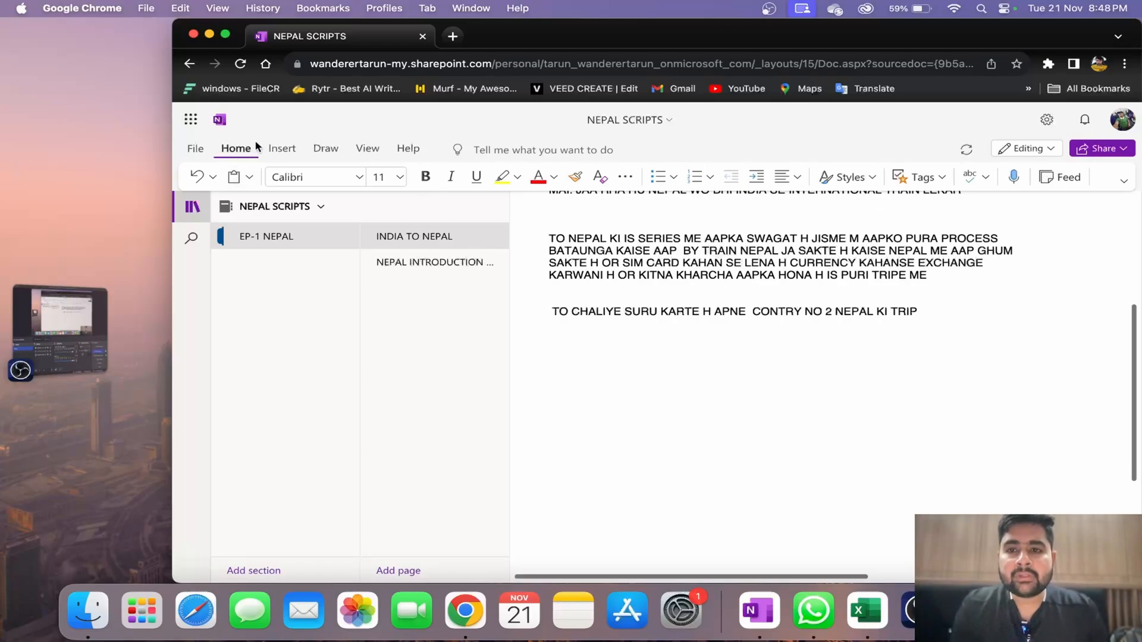
# Cancel the first prompt about leaving the site, then close the notebook window and return to the workbook
pyautogui.click(193, 34)
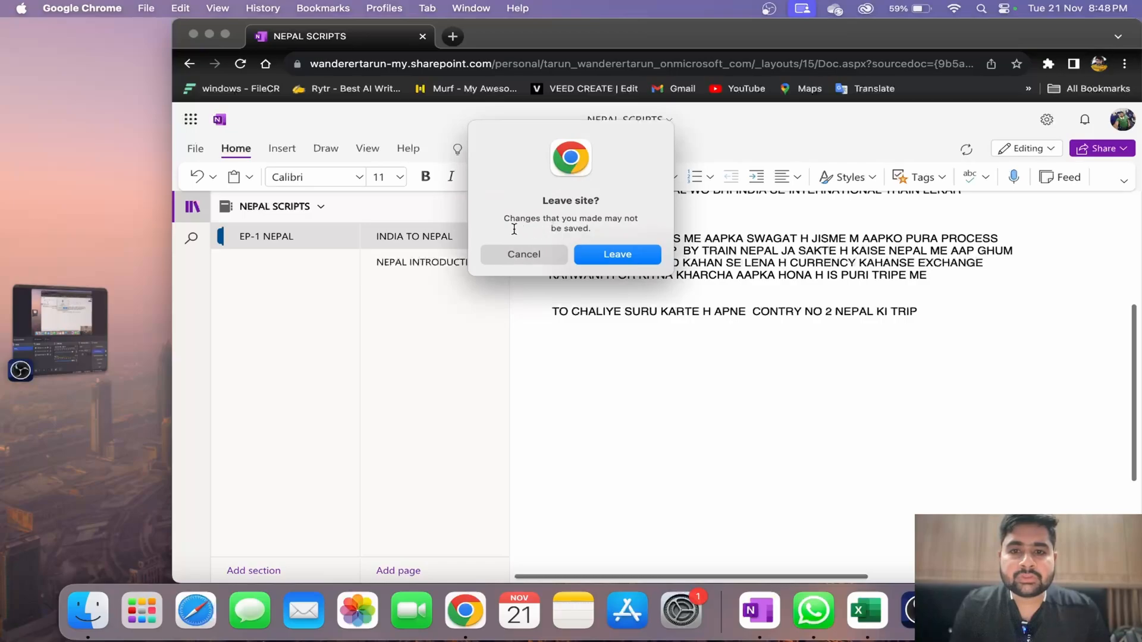
pyautogui.click(554, 252)
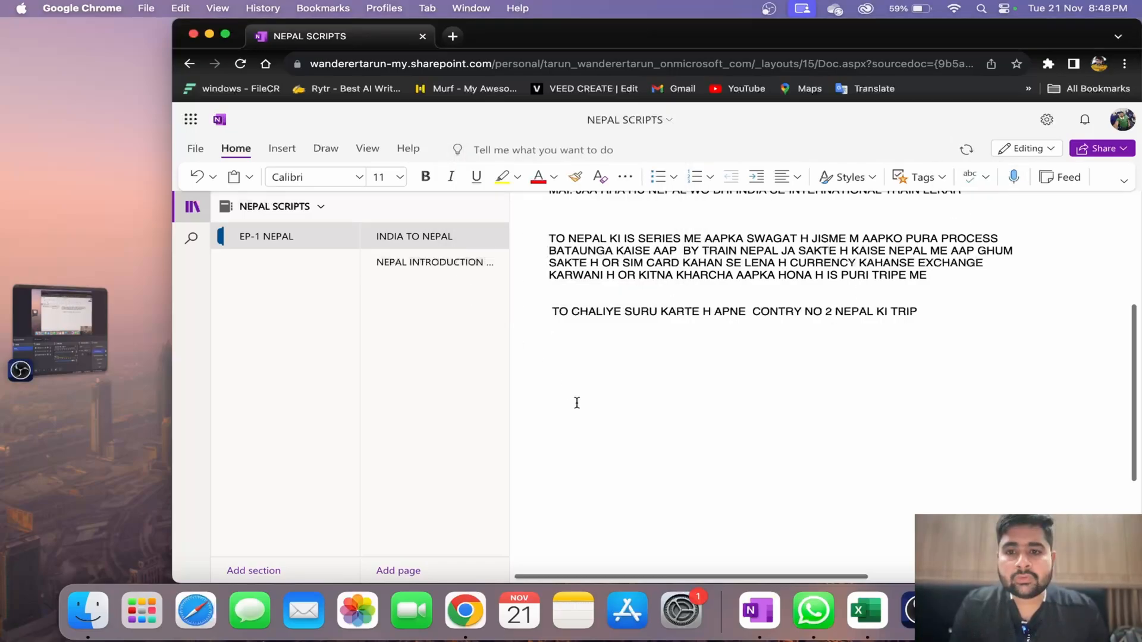
pyautogui.click(194, 35)
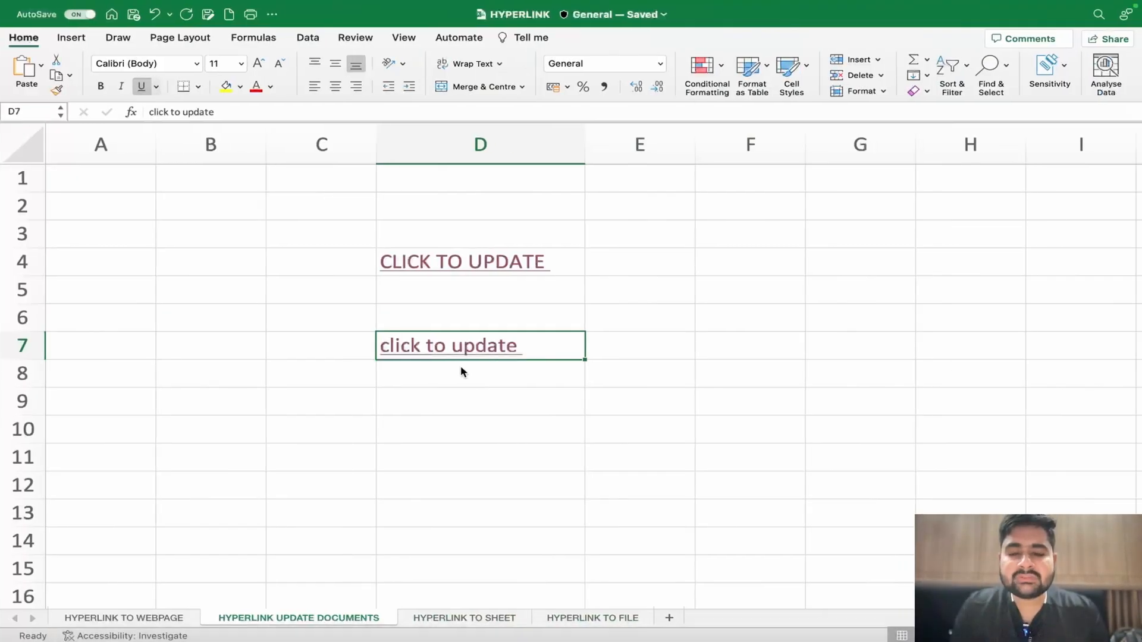
pyautogui.click(398, 400)
pyautogui.scroll(-4, 248, 268)
pyautogui.scroll(4, 248, 269)
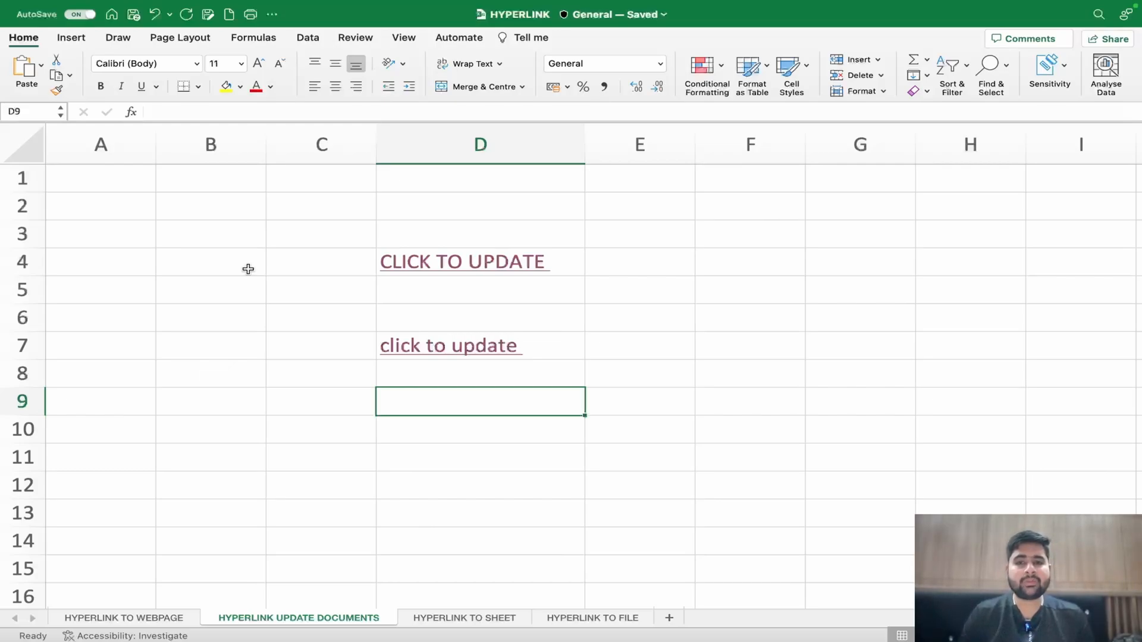
pyautogui.click(447, 344)
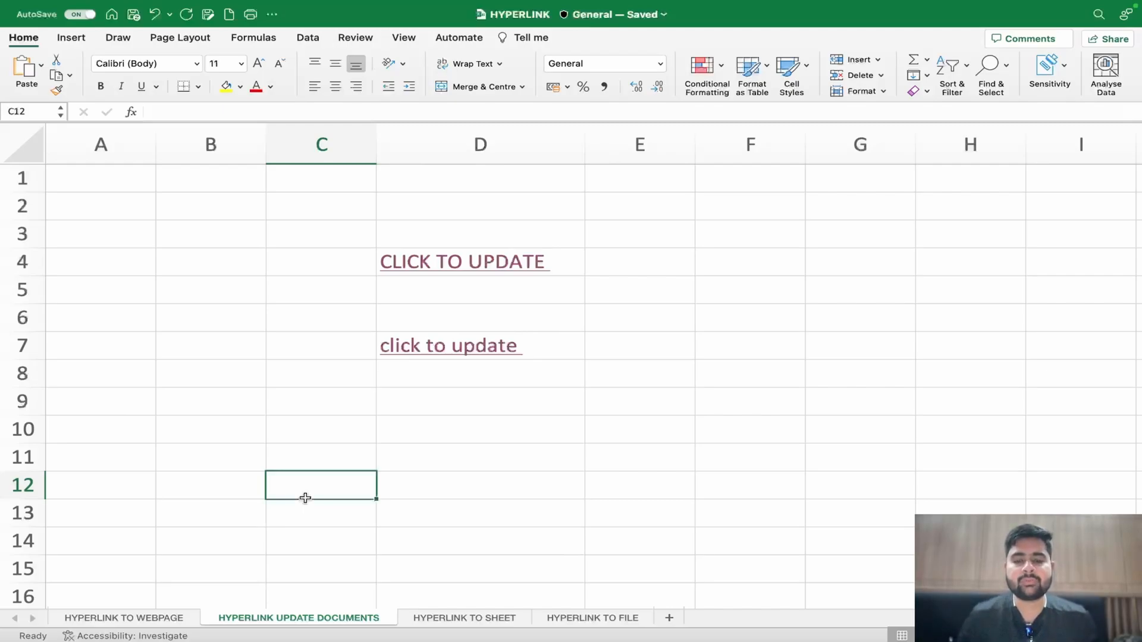
pyautogui.moveTo(44, 2)
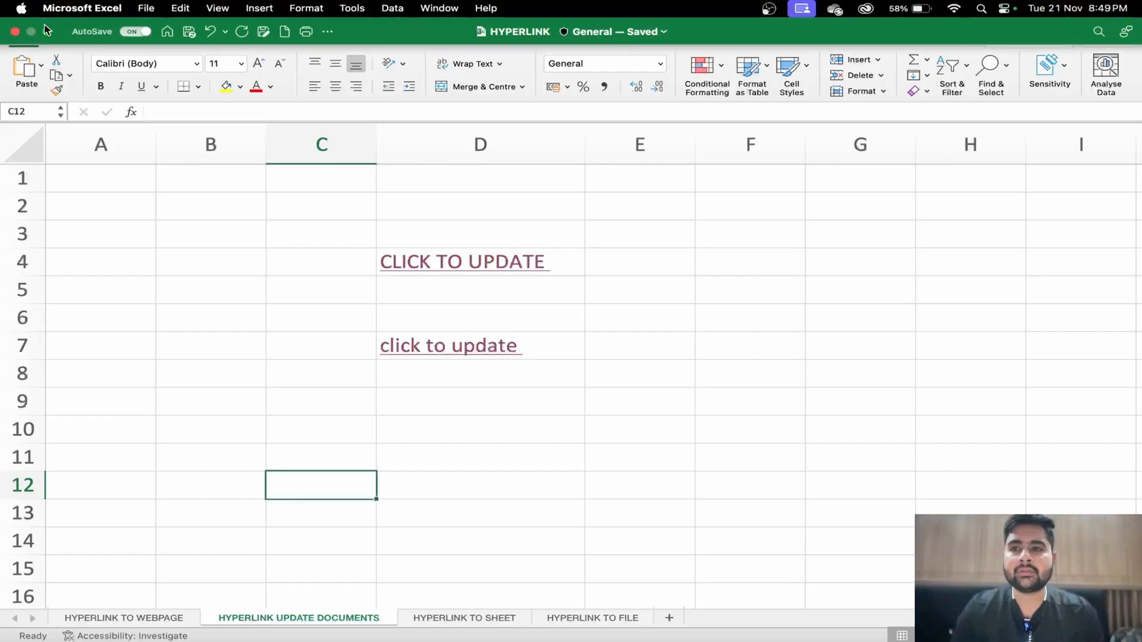